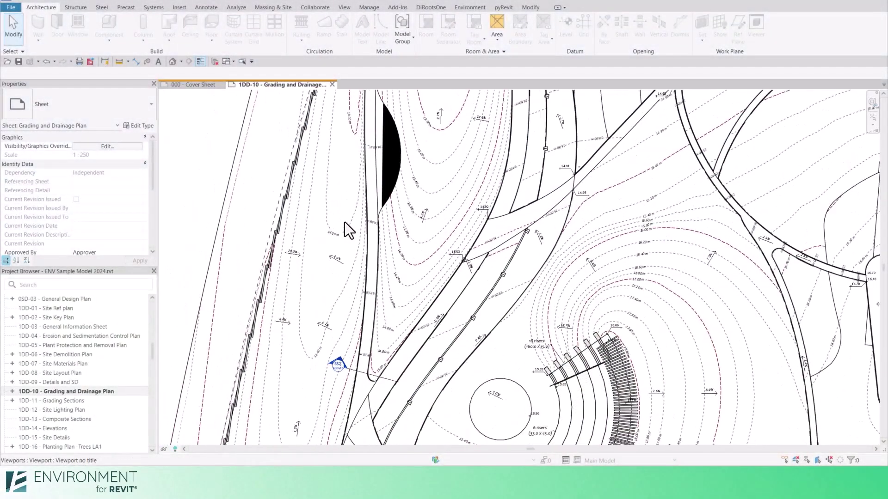
scroll(345, 221, "up", 2)
Raise the remaining contours to stepped elevations in green override colour, then view them in 3D.
middle_click_drag(612, 307, 331, 282)
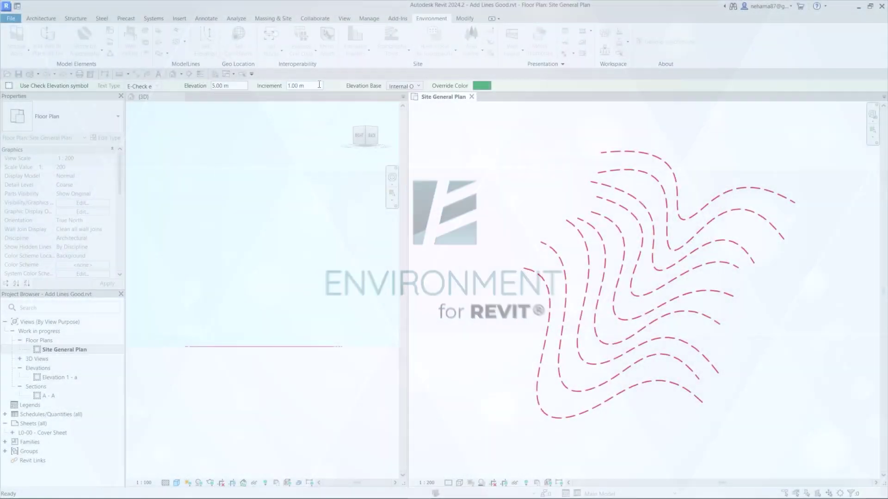
left_click(488, 82)
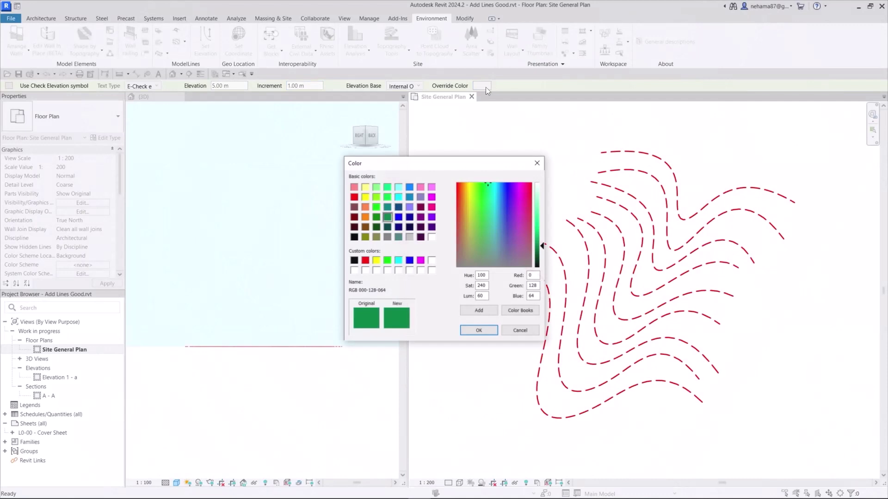
left_click(479, 331)
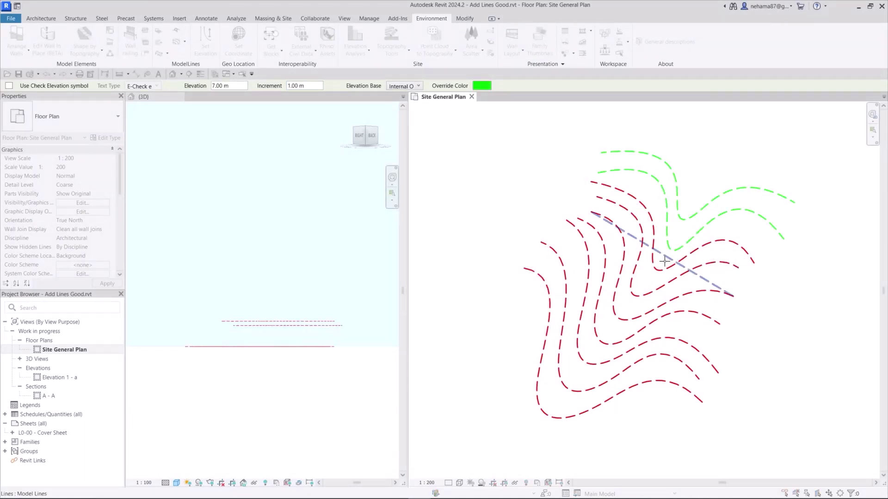
left_click(503, 434)
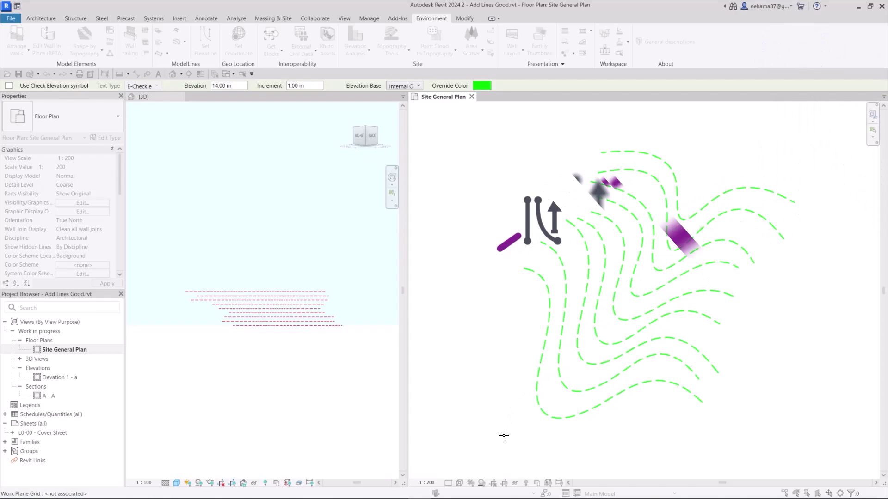
left_click(235, 345)
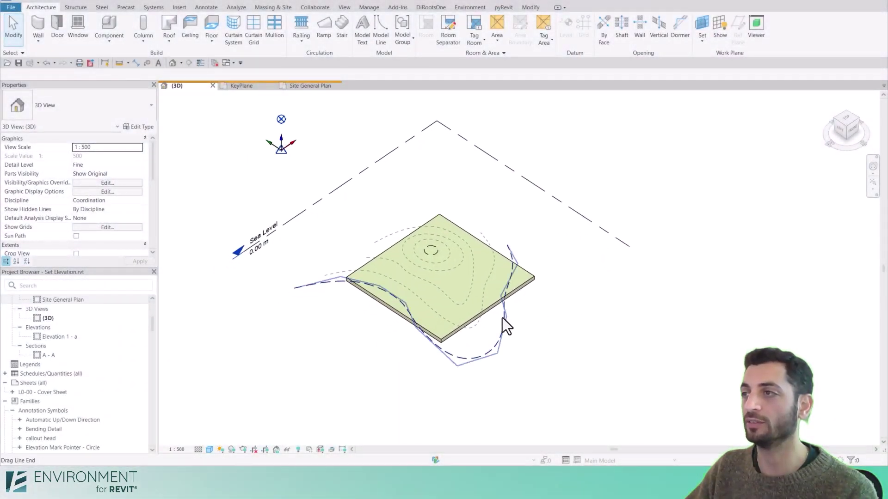
Inspect the outer primary and inner secondary contour lines, then orbit to a side view.
left_click(501, 323)
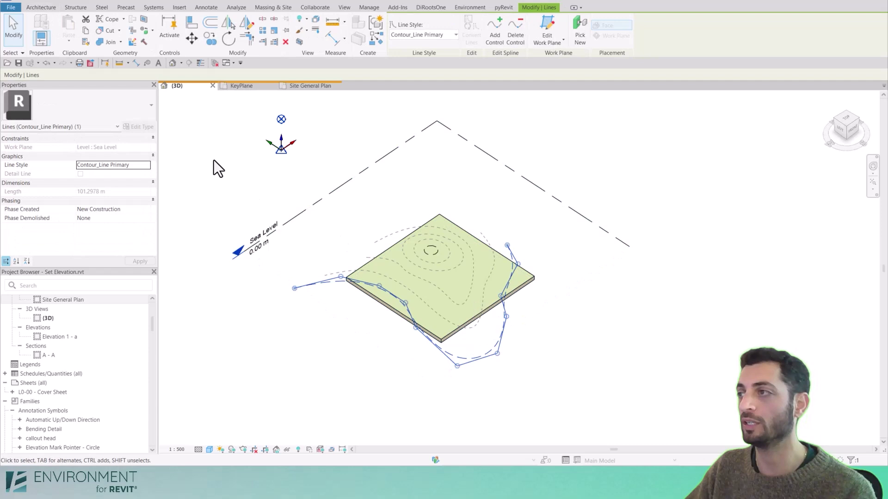
left_click(397, 284)
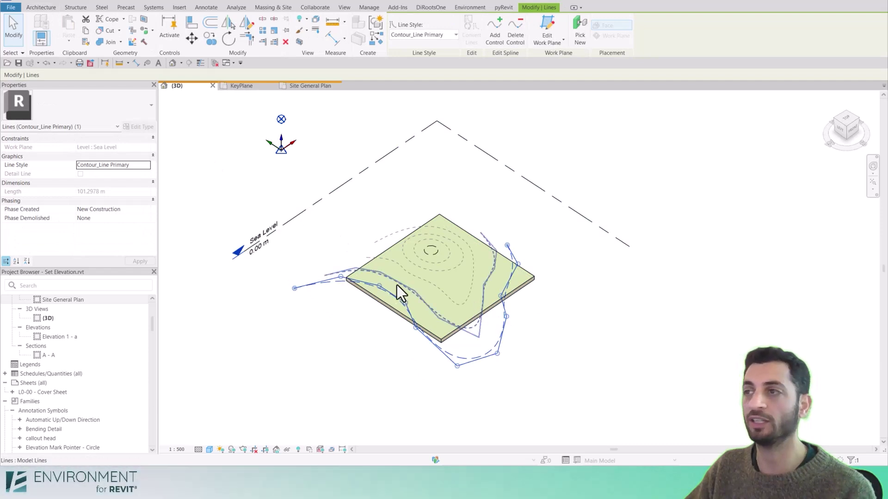
left_click(372, 337)
mouse_move(432, 393)
middle_mouse_down("shift")
mouse_move(511, 230)
mouse_move(461, 236)
mouse_move(410, 358)
middle_mouse_up("shift")
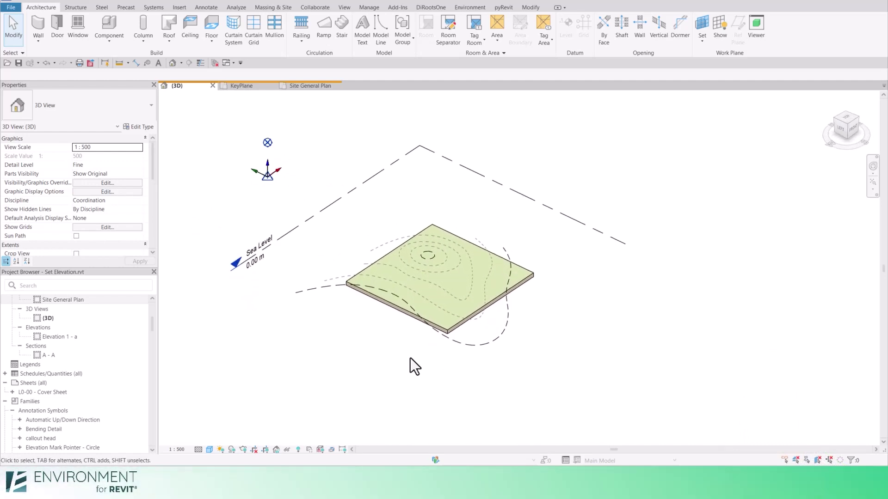
left_click(470, 7)
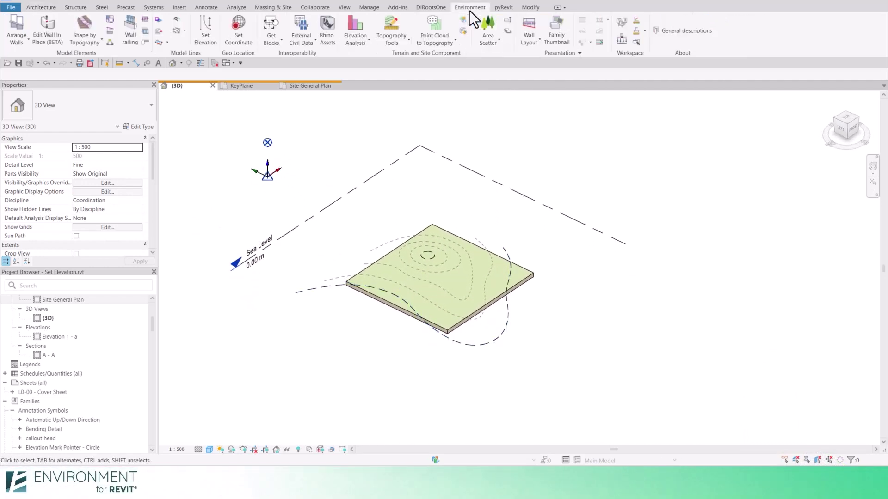
Start Set Elevation with the 'E- Text style 2.5mm' label style and review the Elevation Base choices.
left_click(209, 36)
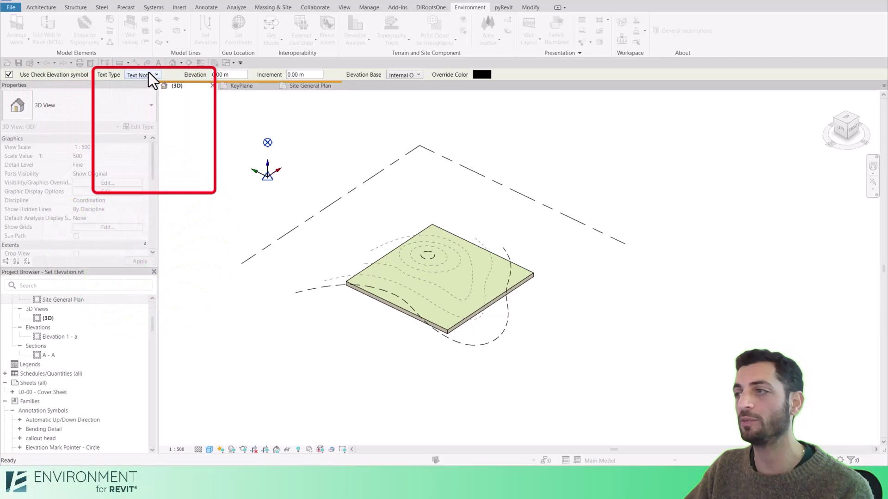
left_click(150, 72)
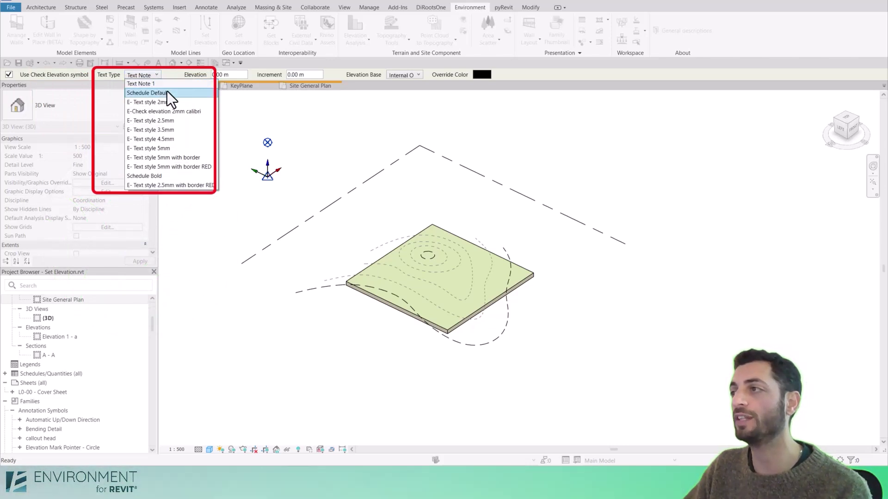
left_click(168, 122)
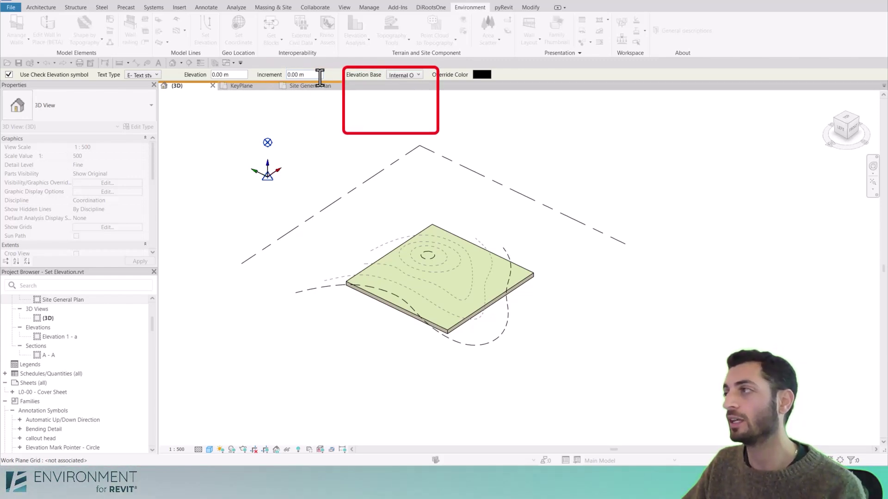
left_click(411, 74)
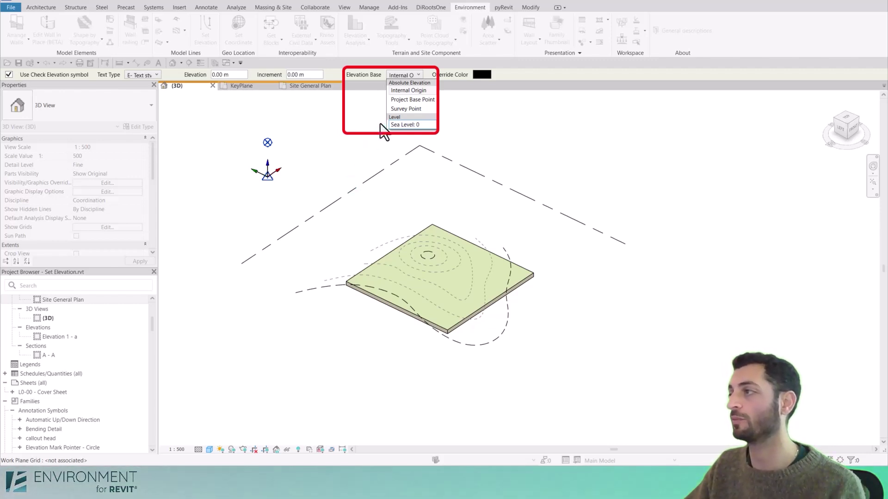
Base elevations on the Project Base Point, starting at 10.00 m in 0.50 m steps, in red.
left_click(394, 101)
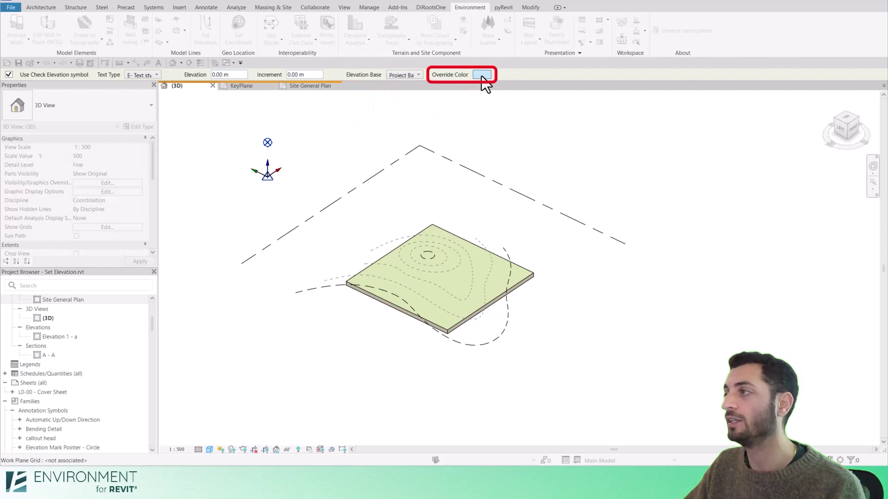
left_click(481, 76)
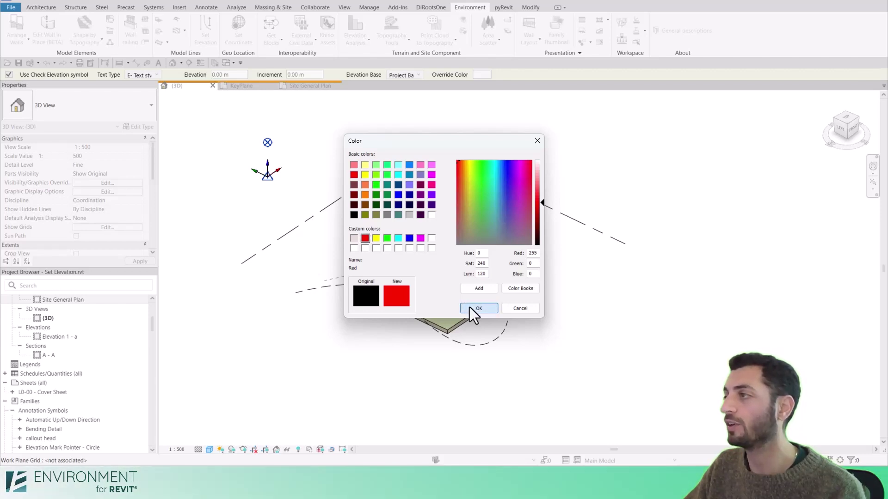
left_click(470, 307)
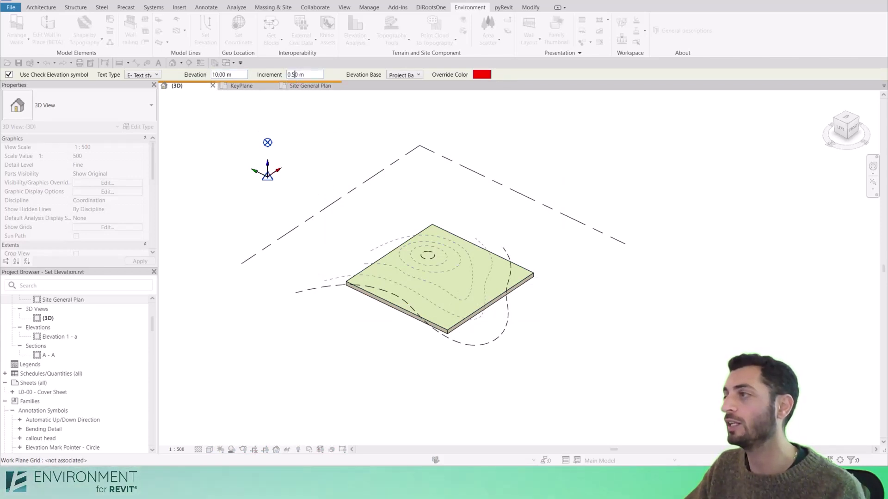
Raise the contours outermost to innermost from 10.00 m to 12.50 m, then orbit to inspect them.
left_click(507, 308)
left_click(486, 294)
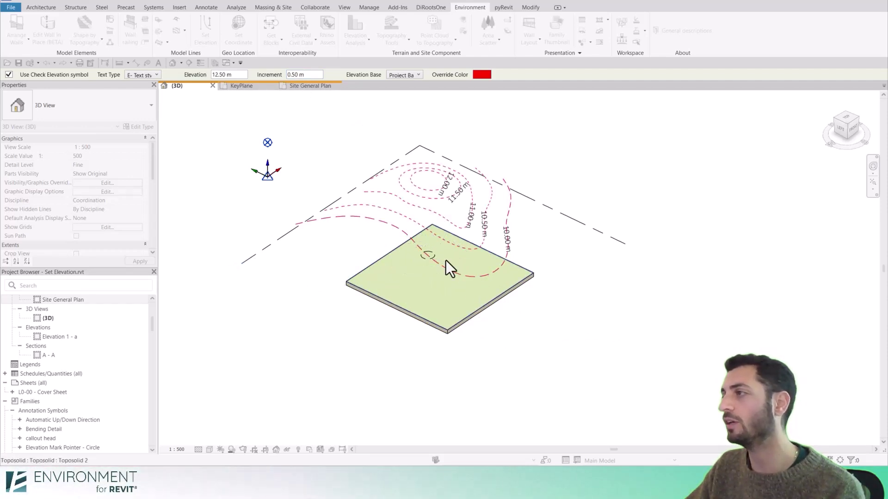
left_click(435, 256)
mouse_move(579, 264)
middle_mouse_down("shift")
mouse_move(652, 313)
mouse_move(666, 276)
middle_mouse_up("shift")
middle_click_drag(418, 349, 468, 410, "shift")
scroll(529, 271, "up", 3)
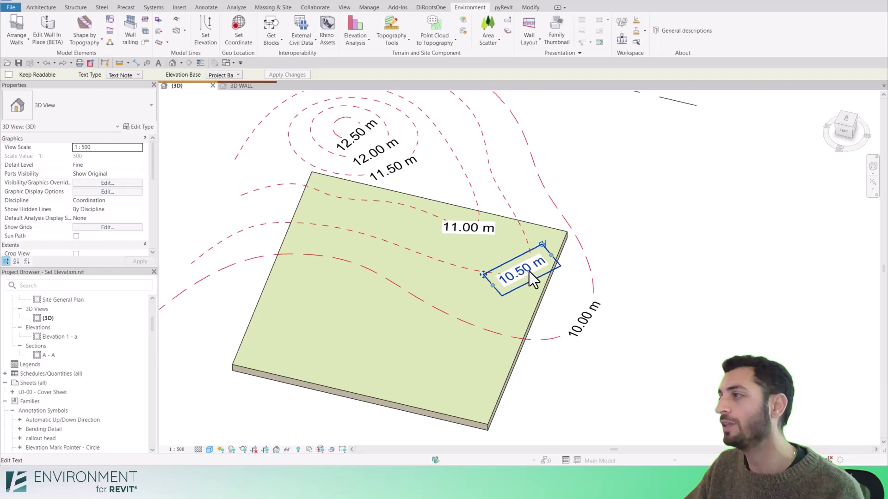
Edit the contour elevation labels, changing the 11.00 m label to 12.00 m, then deselect it.
double_click(529, 271)
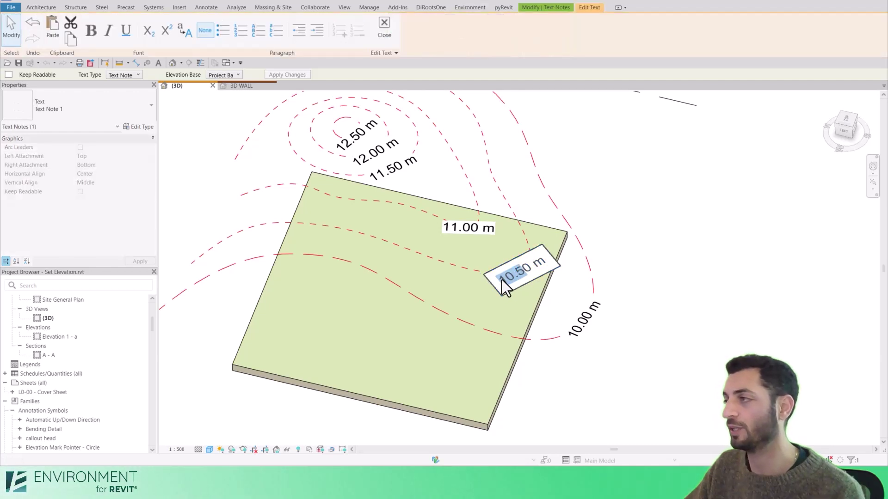
type("0.00")
mouse_move(575, 369)
middle_mouse_down("shift")
mouse_move(567, 350)
mouse_move(588, 394)
mouse_move(608, 280)
mouse_move(606, 307)
middle_mouse_up("shift")
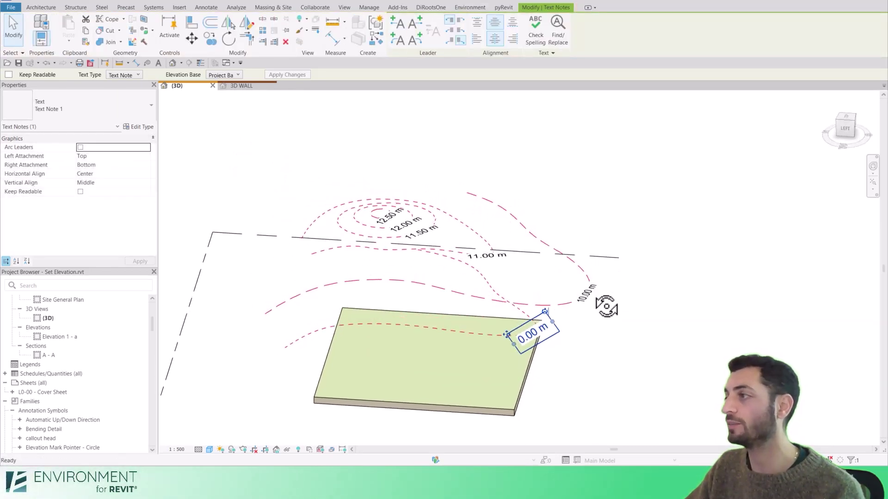
double_click(584, 298)
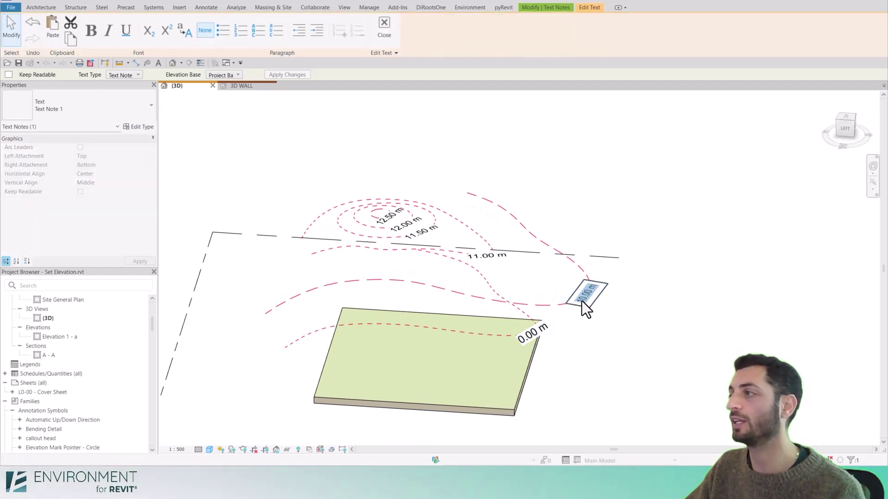
left_click(599, 350)
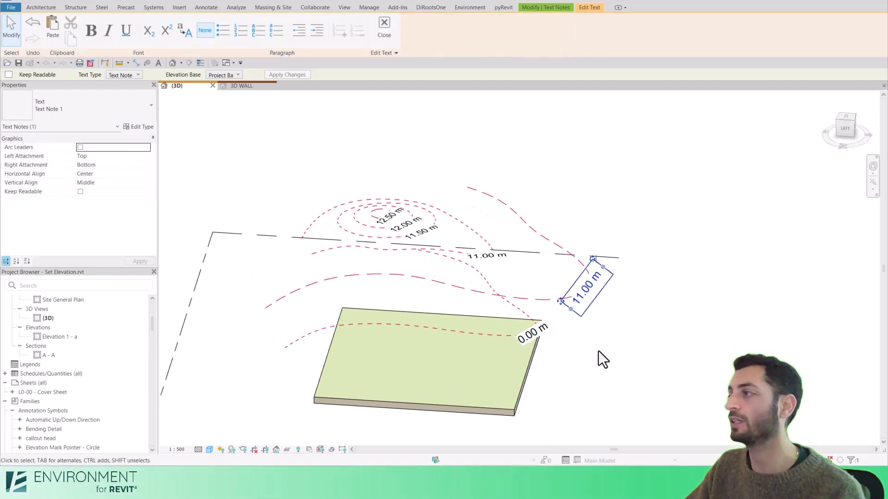
left_click(489, 256)
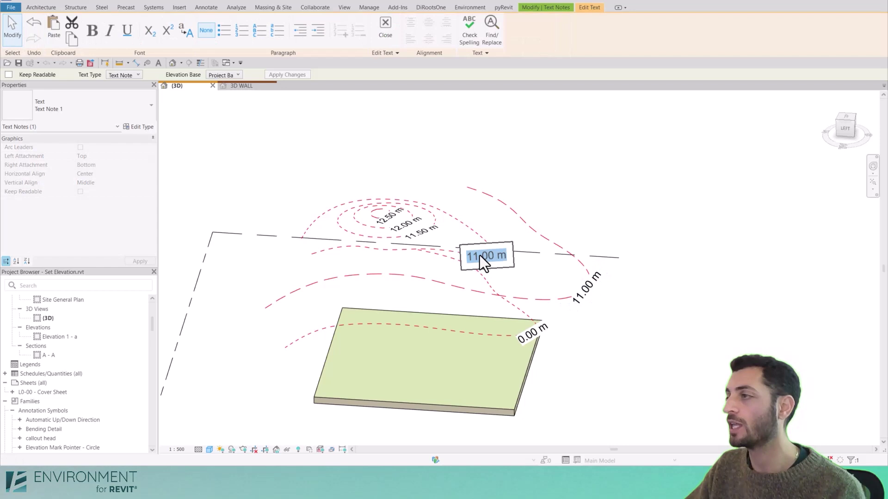
type("12.00 m")
left_click(588, 341)
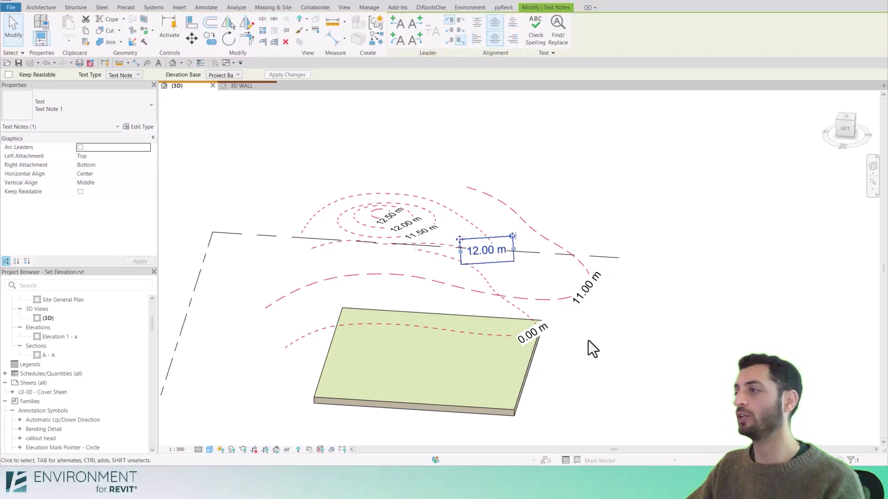
left_click(597, 346)
mouse_move(590, 357)
middle_mouse_down("shift")
mouse_move(676, 362)
mouse_move(564, 358)
middle_mouse_up("shift")
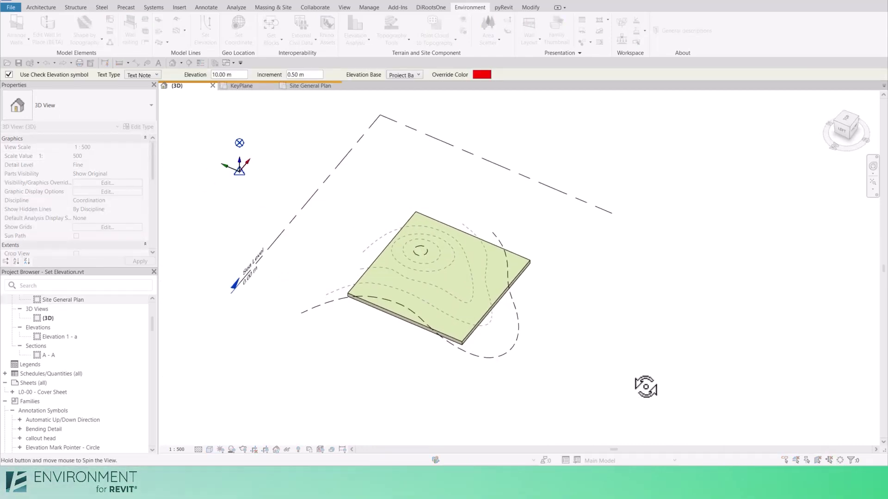
From a top view, draw an elevation line across the contours, labelling them 12.50 m to 10.00 m.
middle_click_drag(645, 387, 651, 417, "shift")
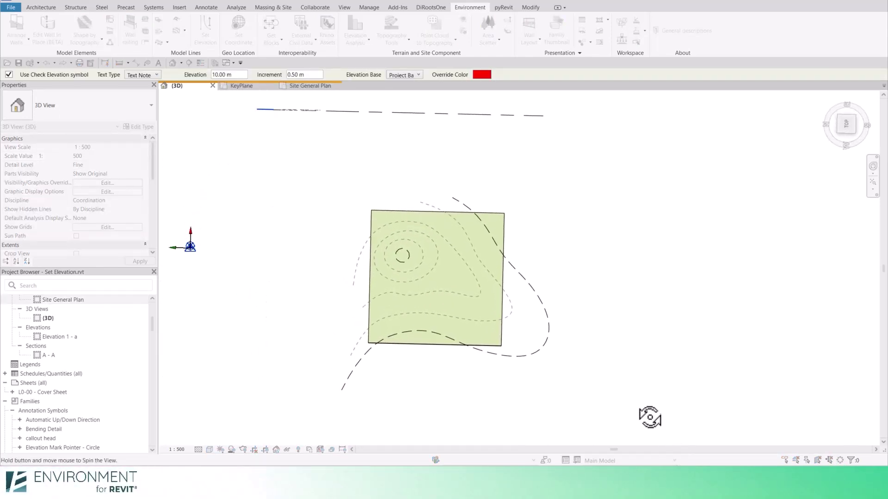
left_click(561, 341)
left_click(561, 342)
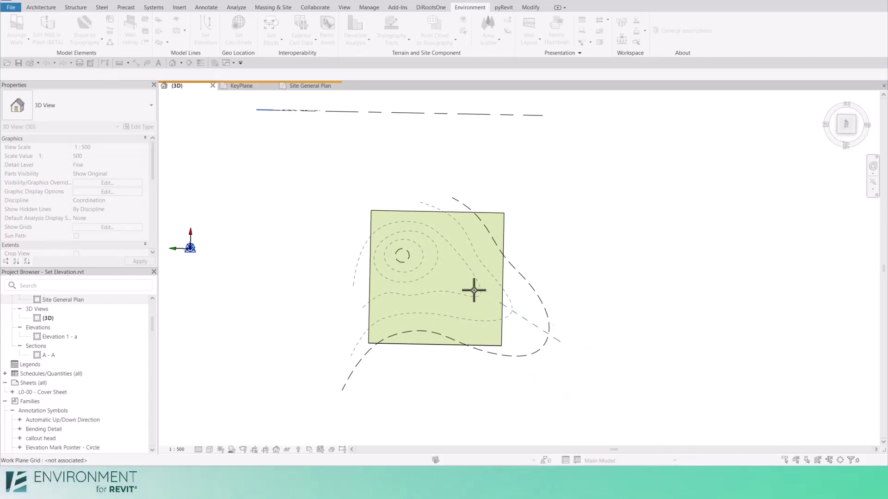
left_click(402, 255)
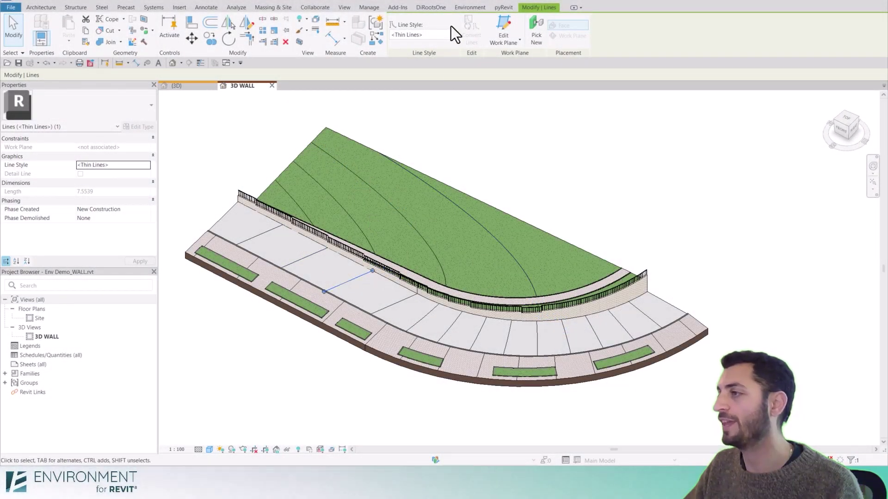
Start the elevation labelling tool with Keep Readable, 2.5mm Arial text and a Survey Point base.
left_click(463, 9)
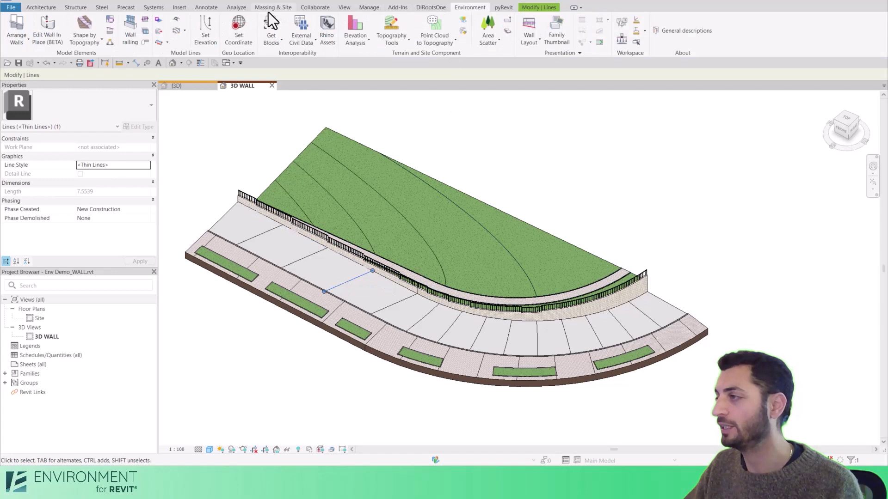
left_click(179, 21)
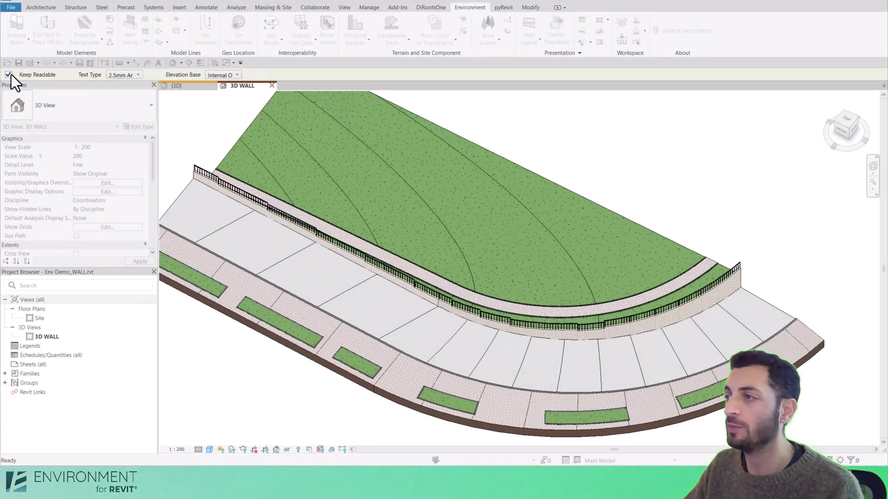
left_click(10, 74)
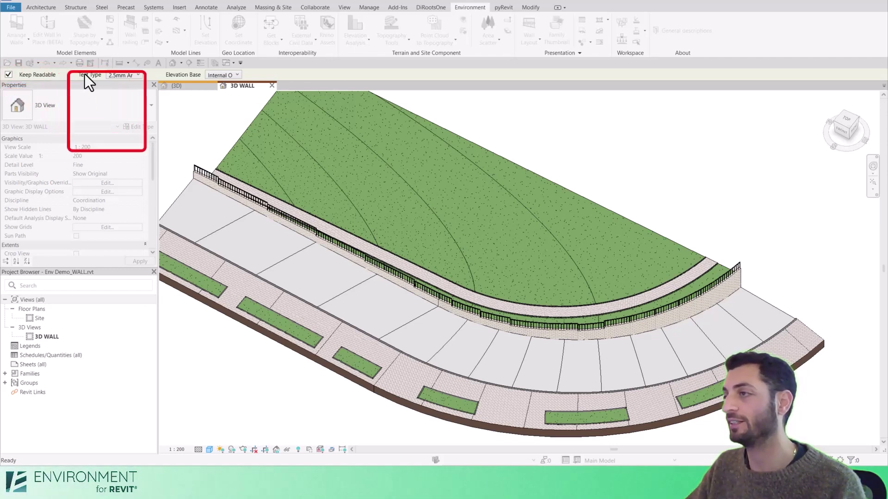
left_click(120, 74)
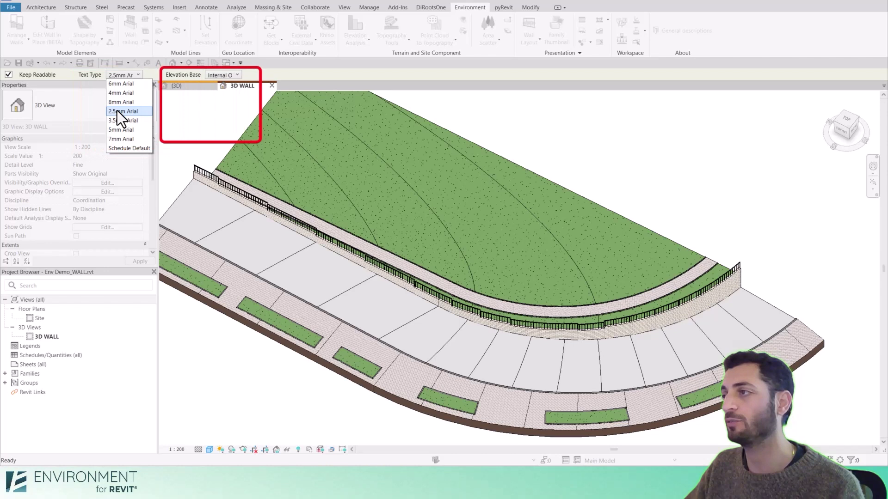
left_click(117, 111)
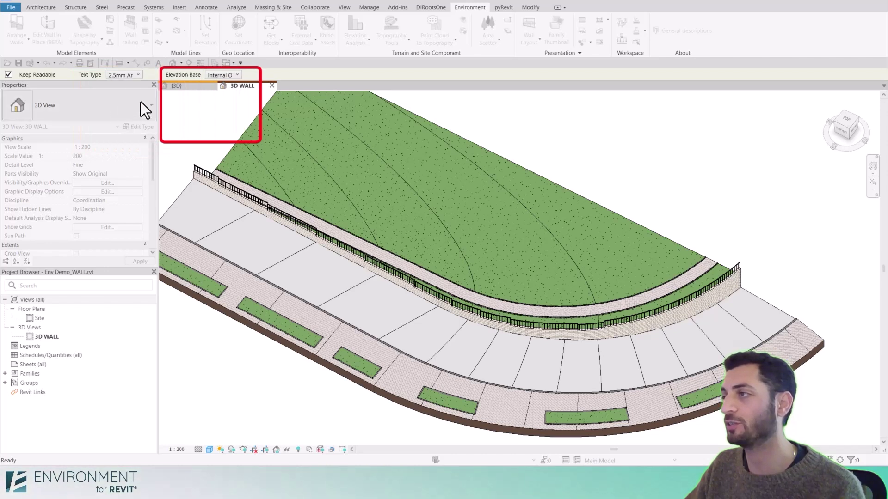
left_click(217, 75)
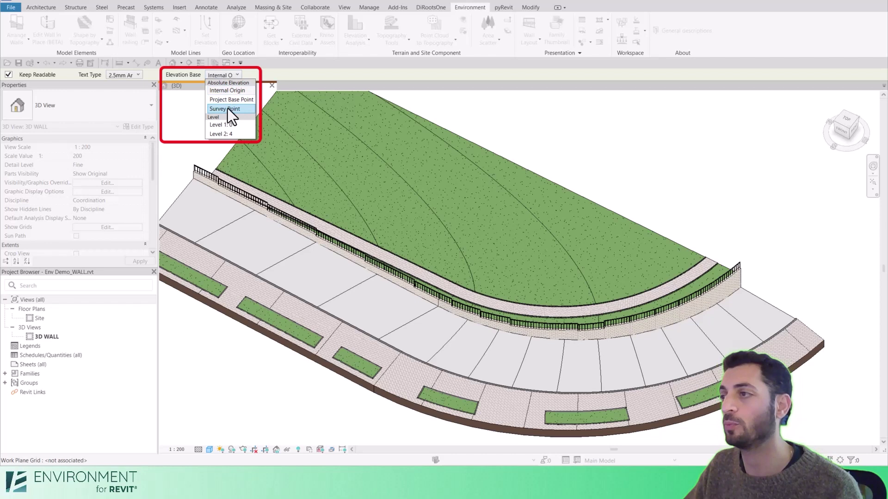
left_click(245, 111)
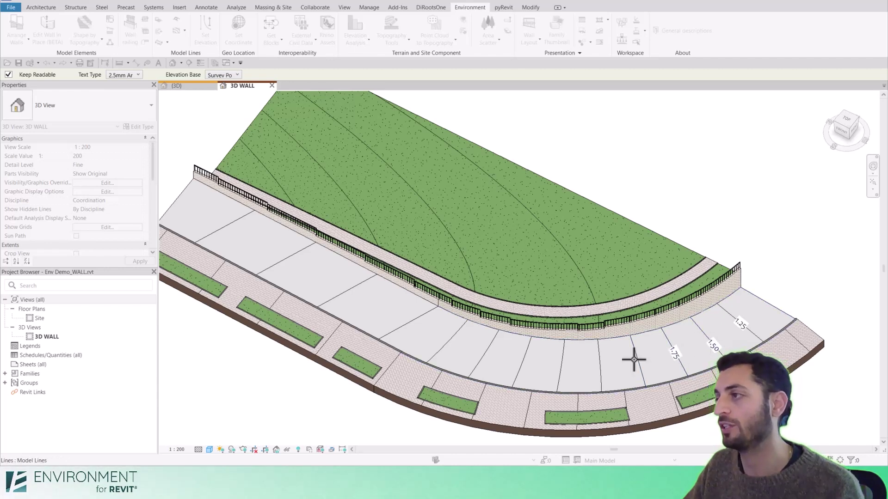
Label the remaining paving strips with elevations up to 4.25 and end the command.
left_click(600, 365)
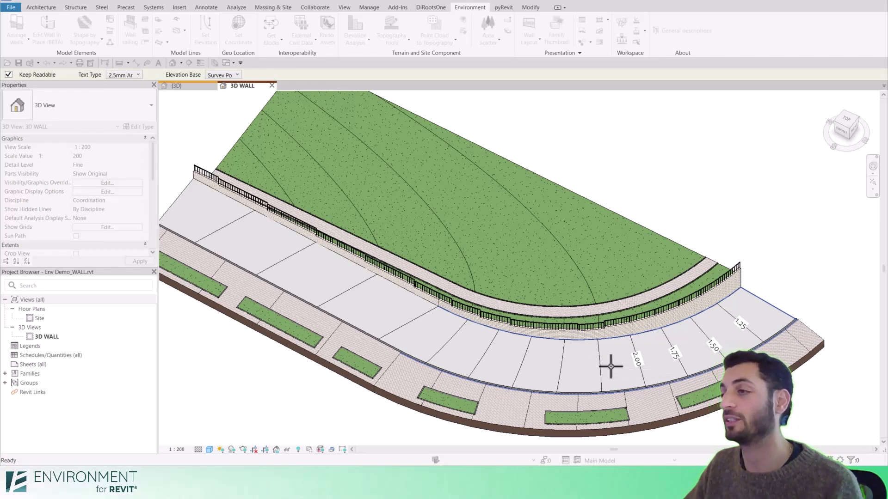
left_click(472, 353)
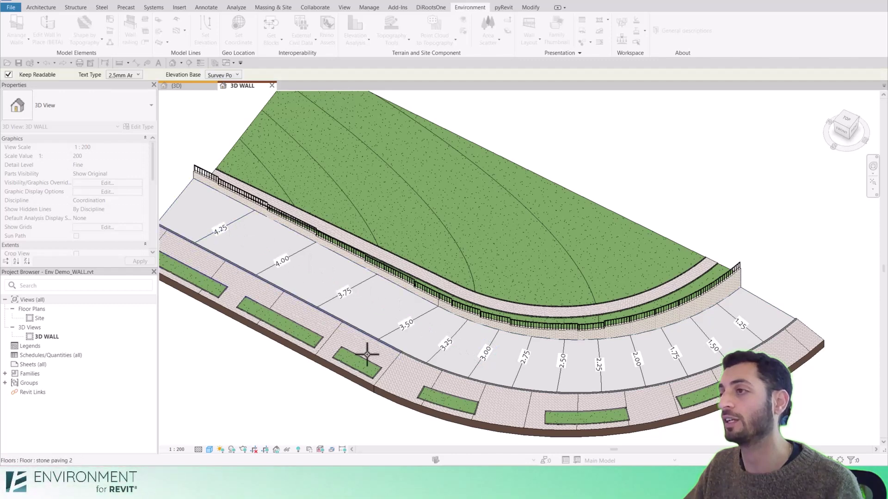
middle_click_drag(368, 355, 383, 395)
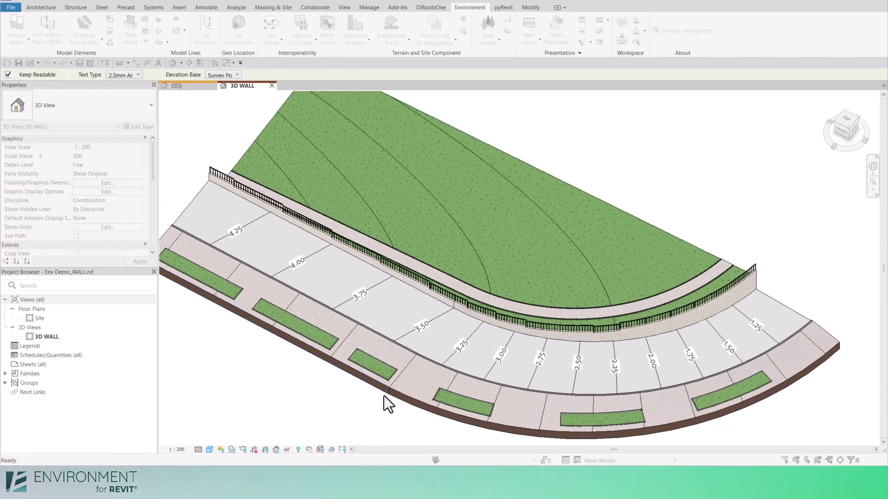
key("Escape")
scroll(389, 399, "down", 2)
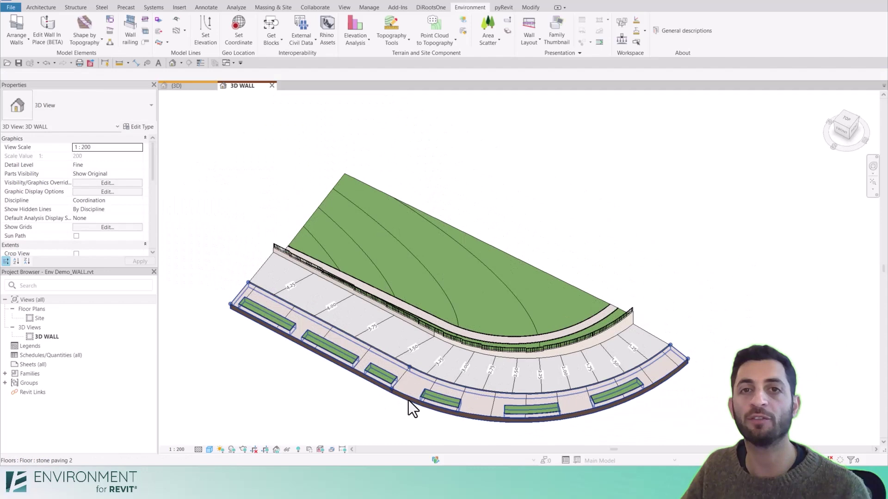
Orbit the contour project and bring up the Edit Topography tools.
middle_click_drag(399, 406, 544, 406, "shift")
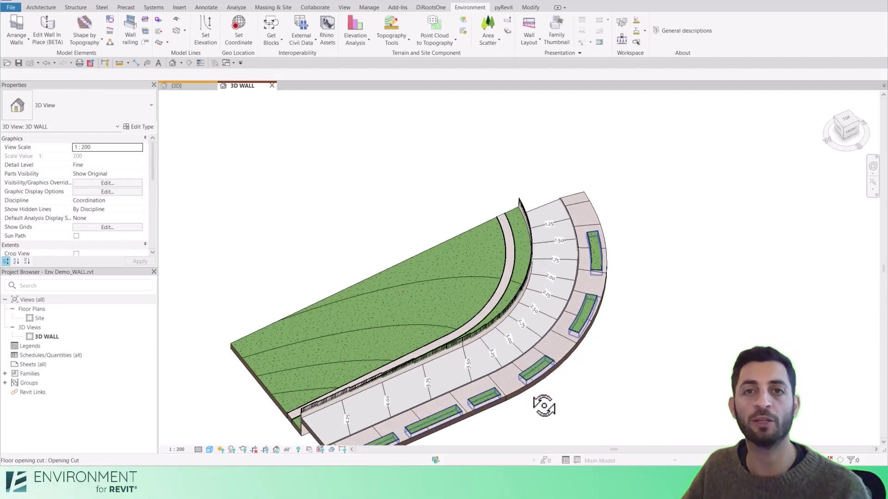
middle_click_drag(581, 414, 443, 316, "shift")
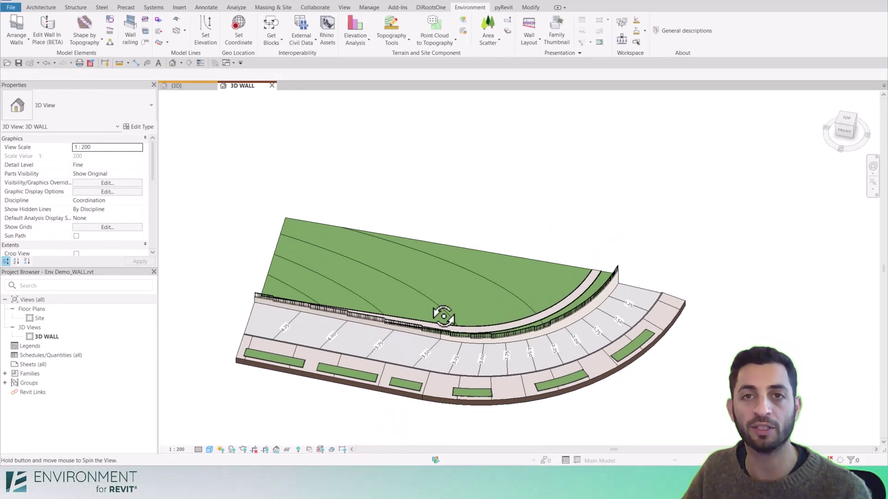
left_click(392, 28)
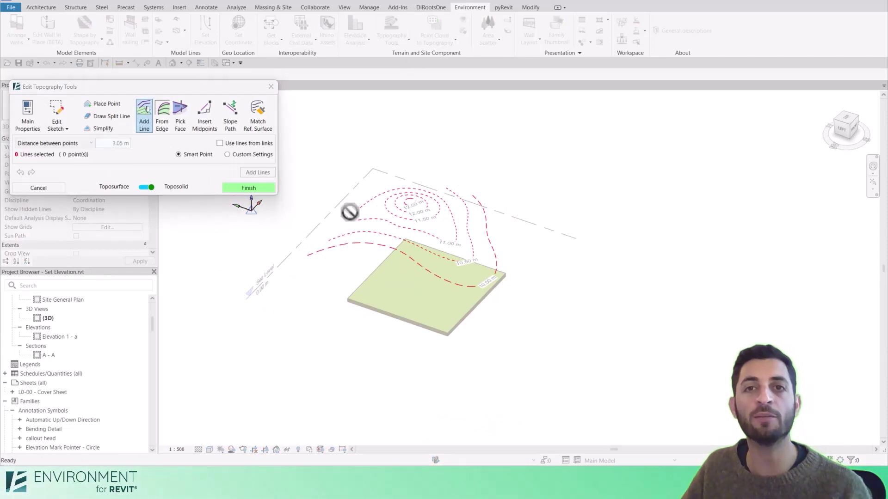
Build the toposolid from the window-selected contour lines.
left_click_drag(543, 143, 340, 365)
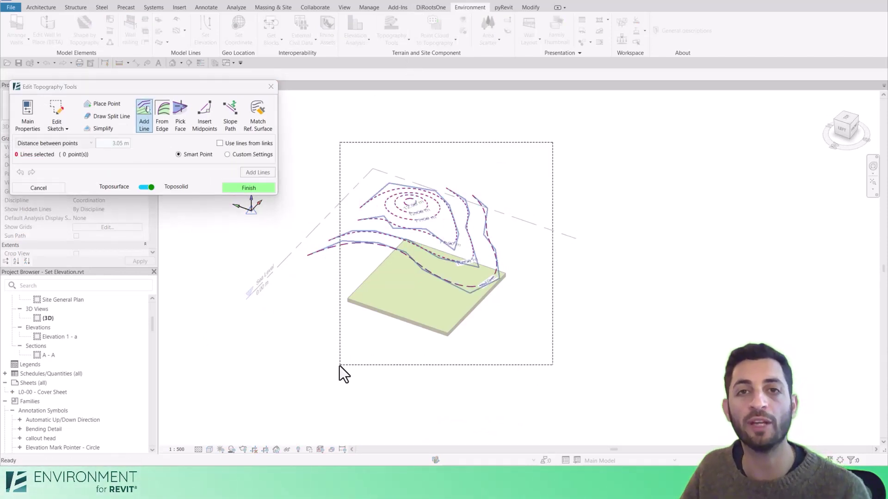
left_click(250, 171)
middle_click_drag(555, 361, 562, 357, "shift")
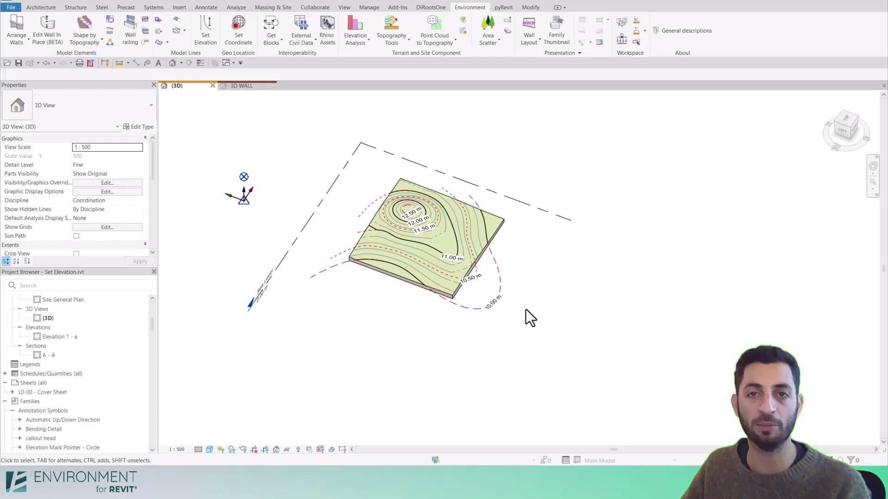
Delete the red contour model lines with their elevation labels and orbit the toposolid.
left_click(500, 272)
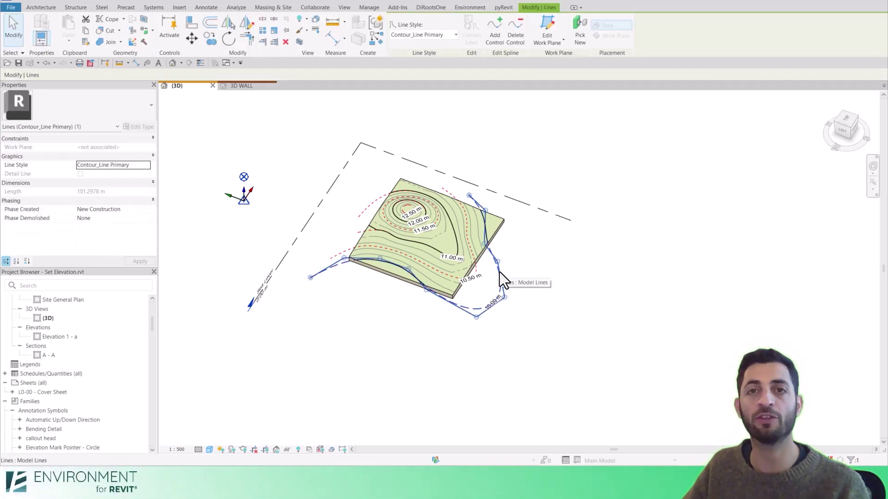
key("Delete")
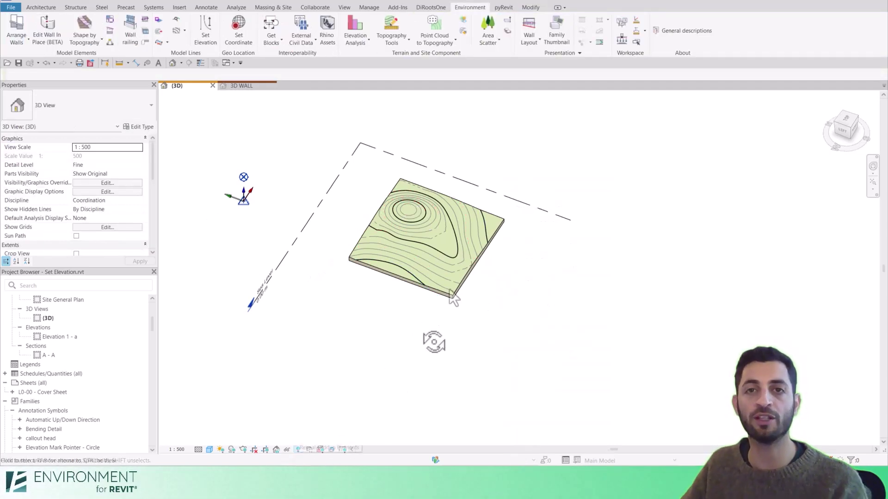
middle_click_drag(432, 341, 791, 306, "shift")
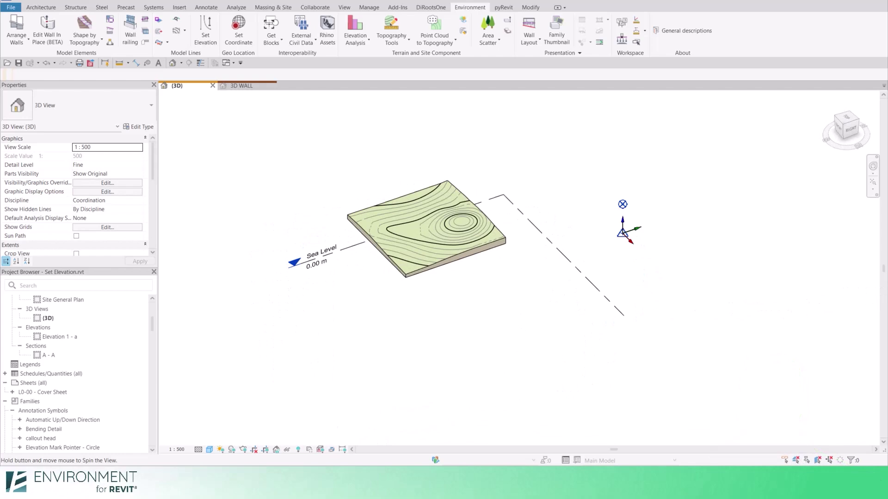